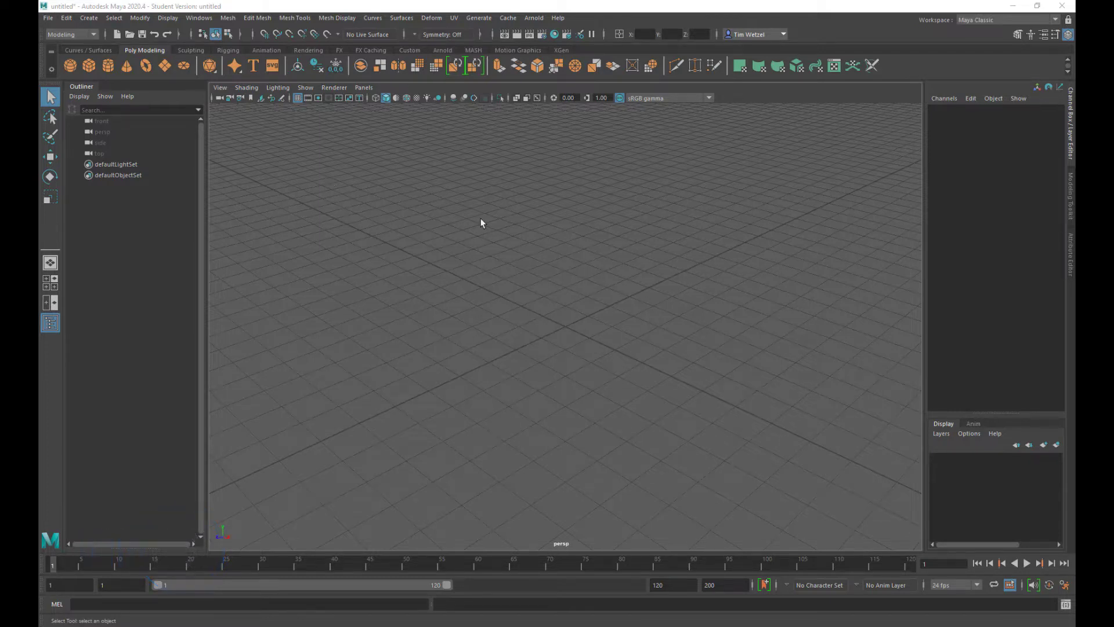
# Set the project to the Maya_SpaceStation folder inside Game SpaceStation on the Desktop.
pyautogui.click(48, 18)
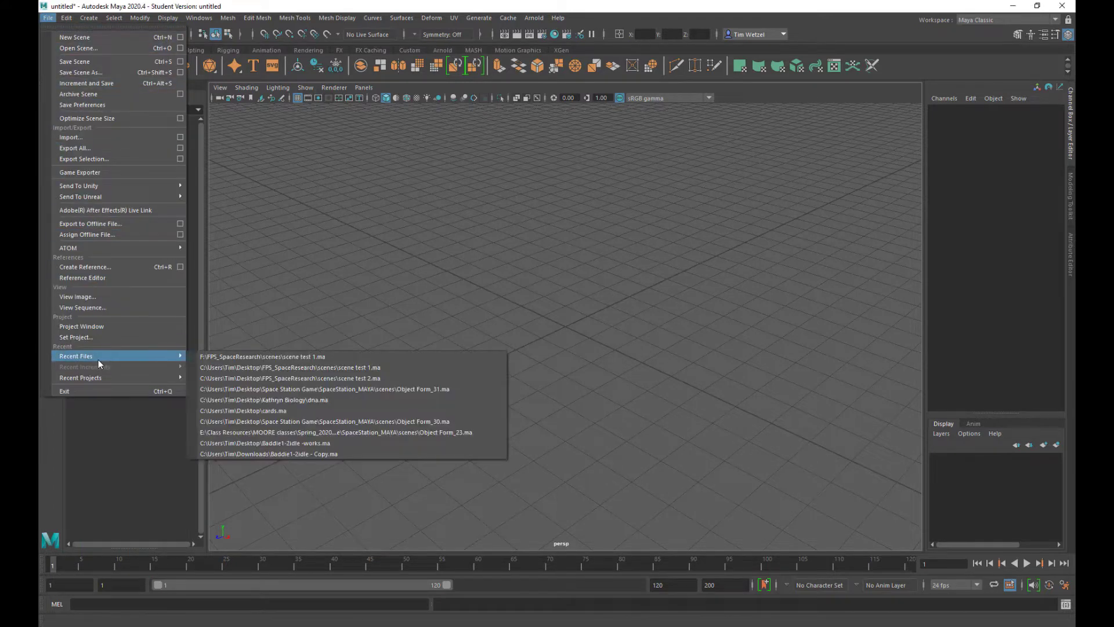
pyautogui.moveTo(102, 378)
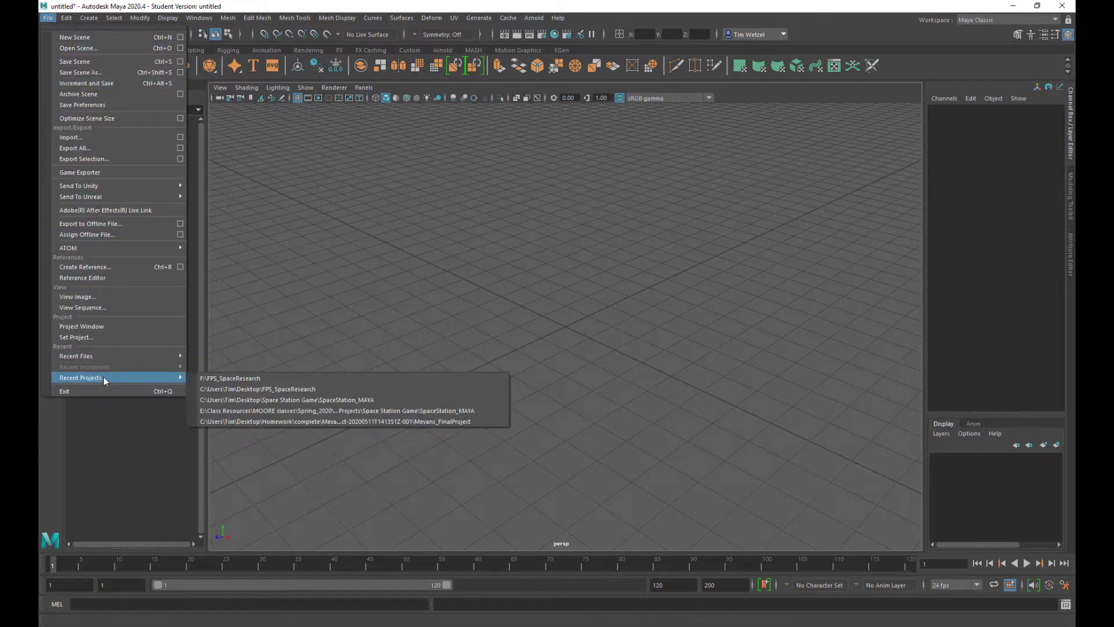
pyautogui.click(90, 336)
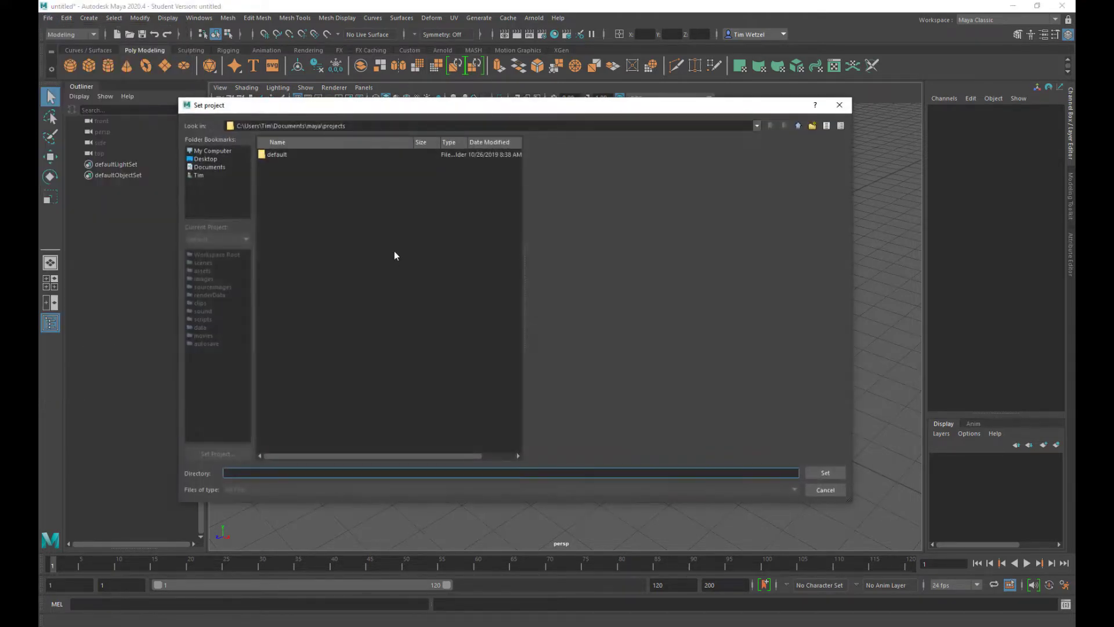
pyautogui.click(206, 159)
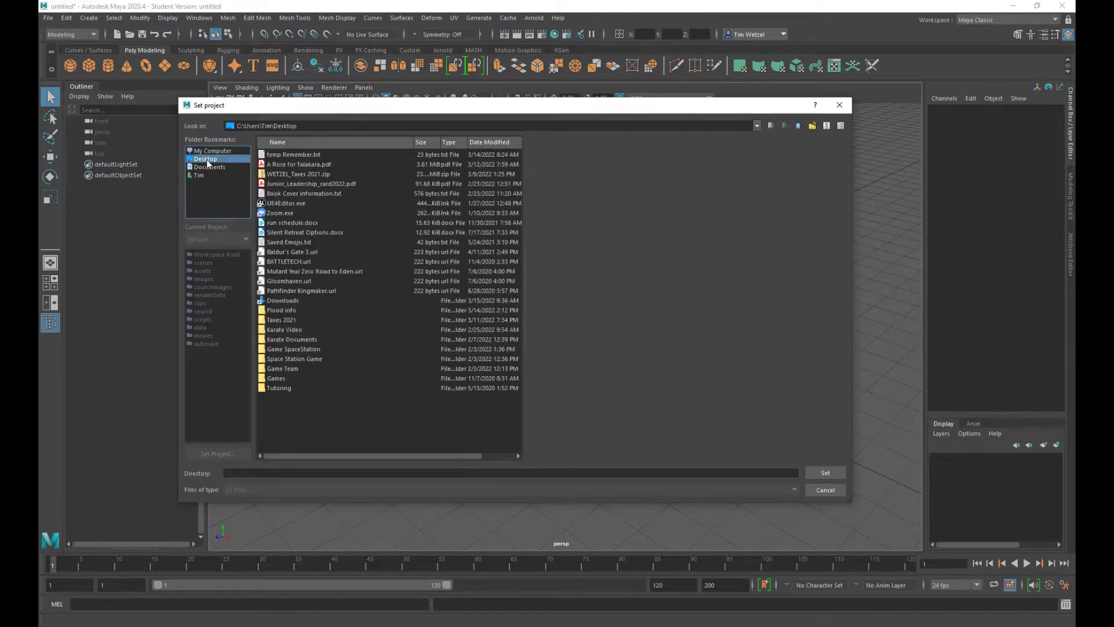
pyautogui.click(285, 361)
pyautogui.doubleClick(281, 351)
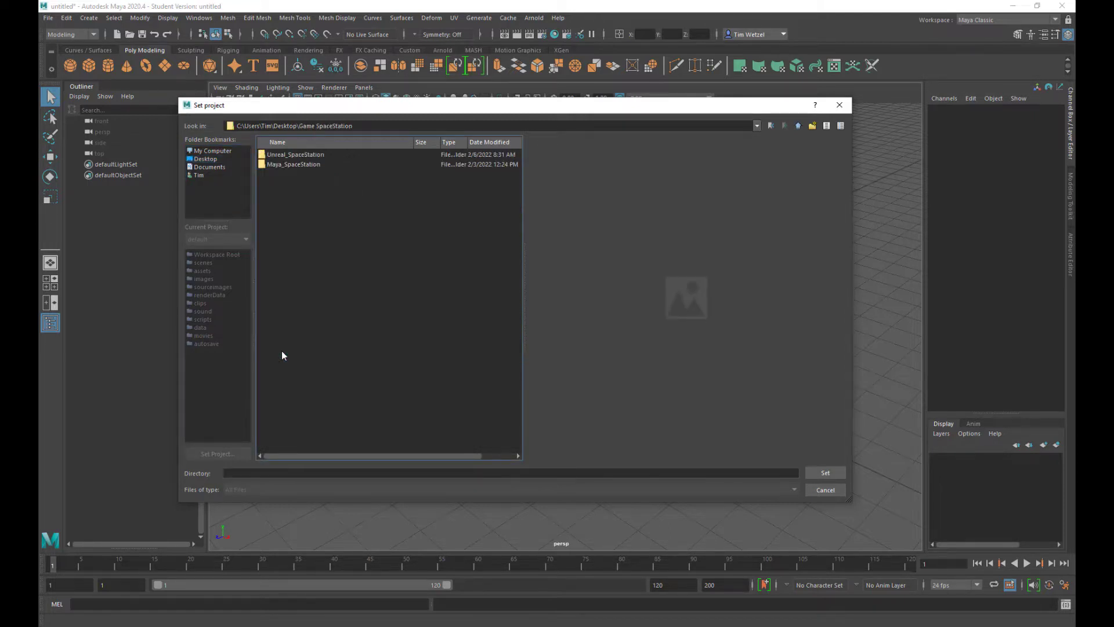
pyautogui.doubleClick(293, 165)
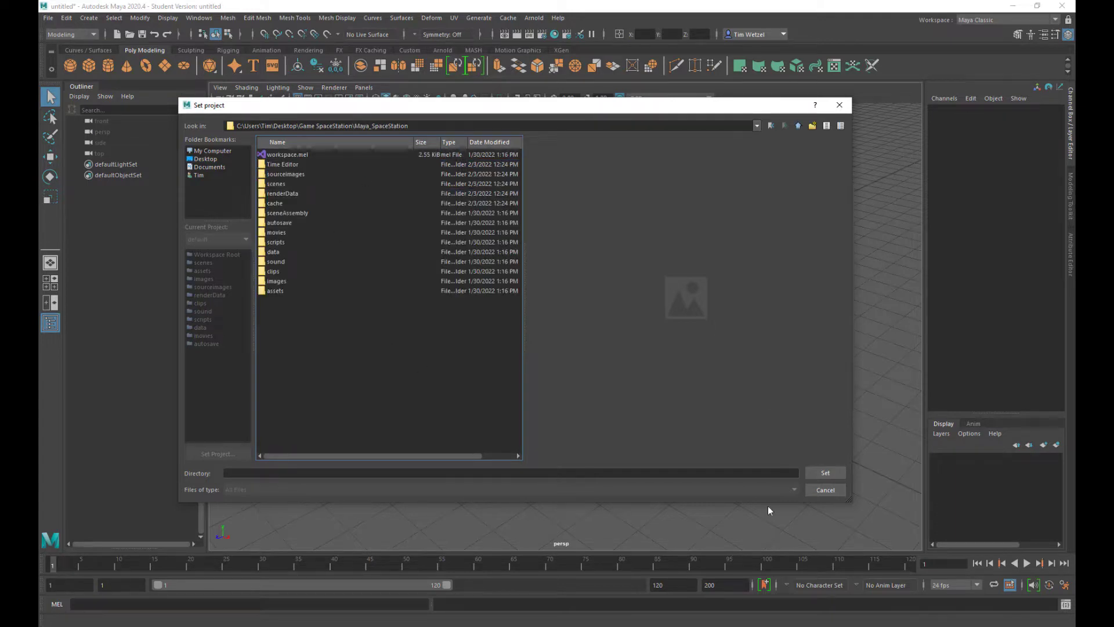
pyautogui.click(825, 472)
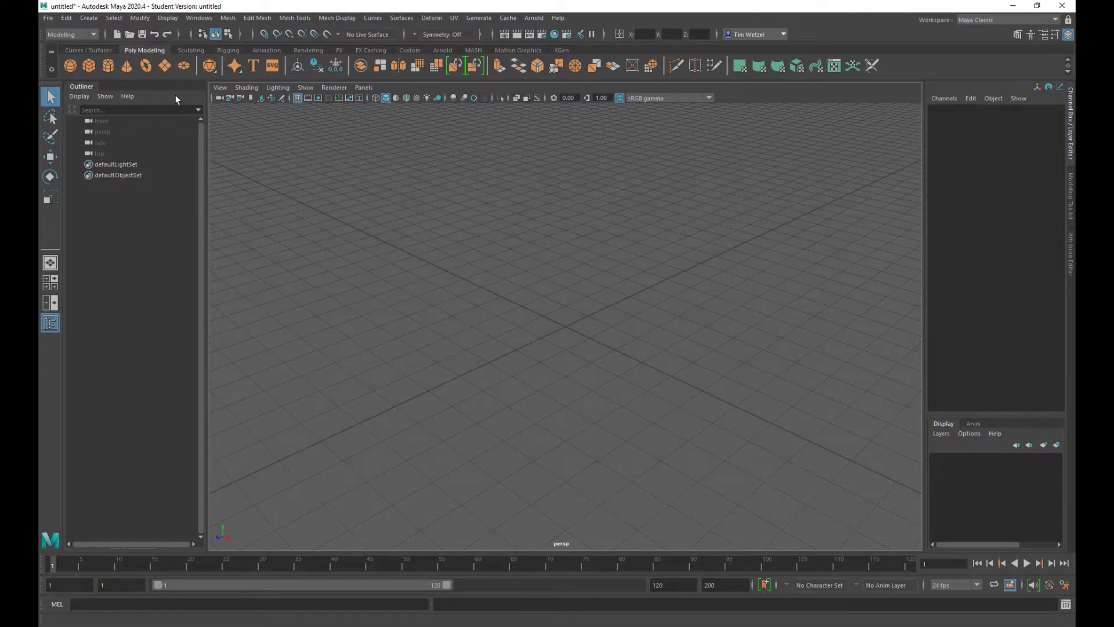
# Create a polygon cylinder at the origin and set its radius to 300.
pyautogui.click(109, 62)
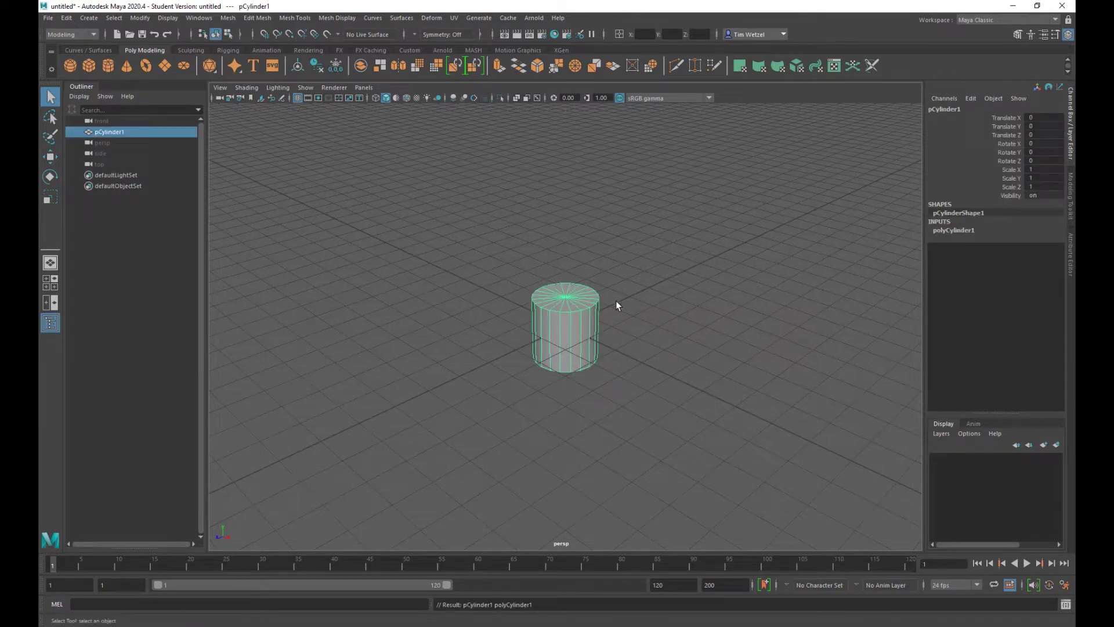
pyautogui.click(954, 230)
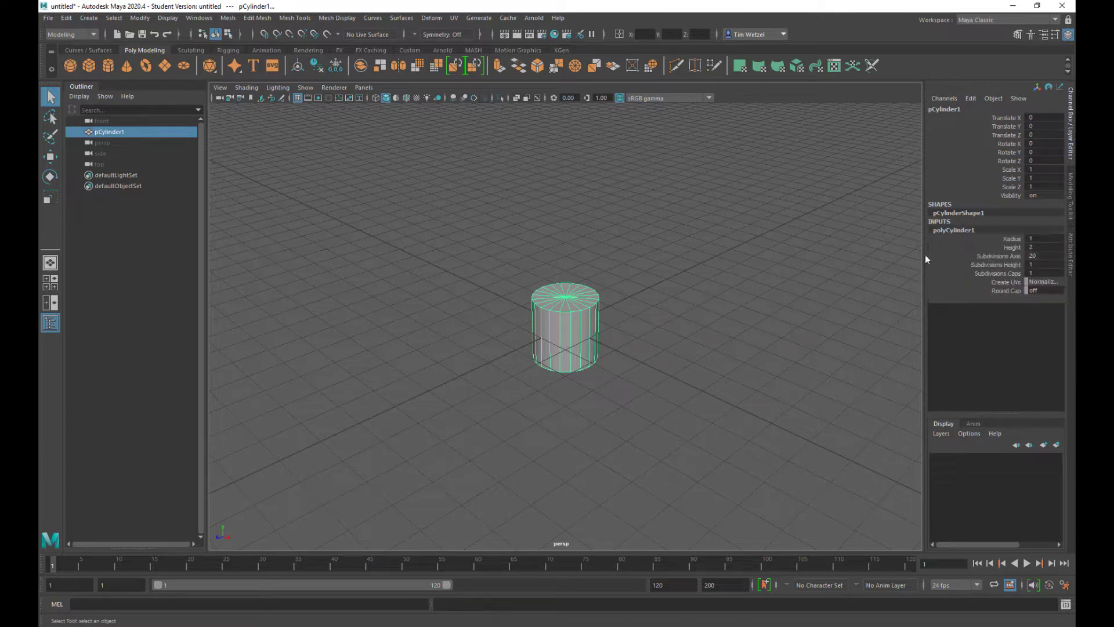
pyautogui.doubleClick(1041, 239)
pyautogui.write('300')
pyautogui.press('Return')
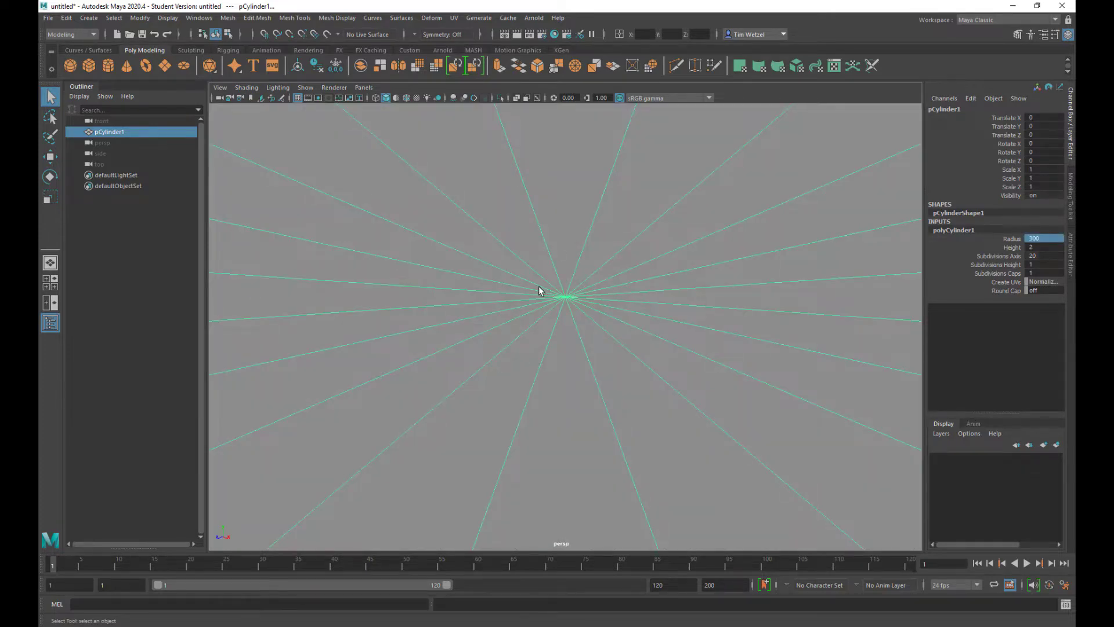
pyautogui.scroll(-5, 555, 297)
pyautogui.scroll(2, 566, 306)
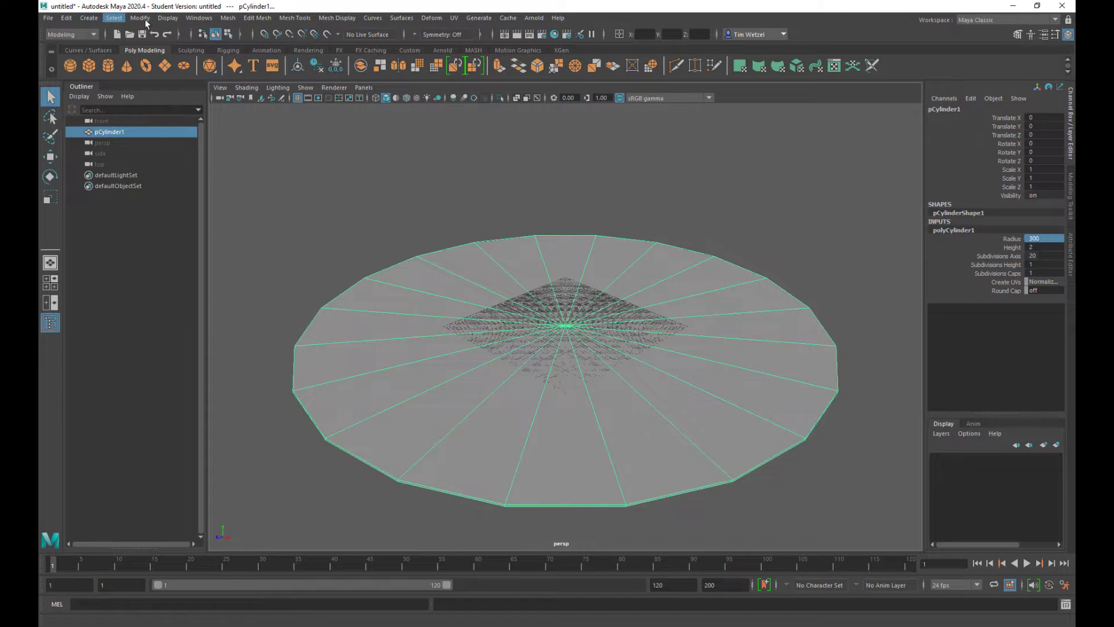
# Check the working units in the general application preferences and dismiss them without saving.
pyautogui.click(198, 18)
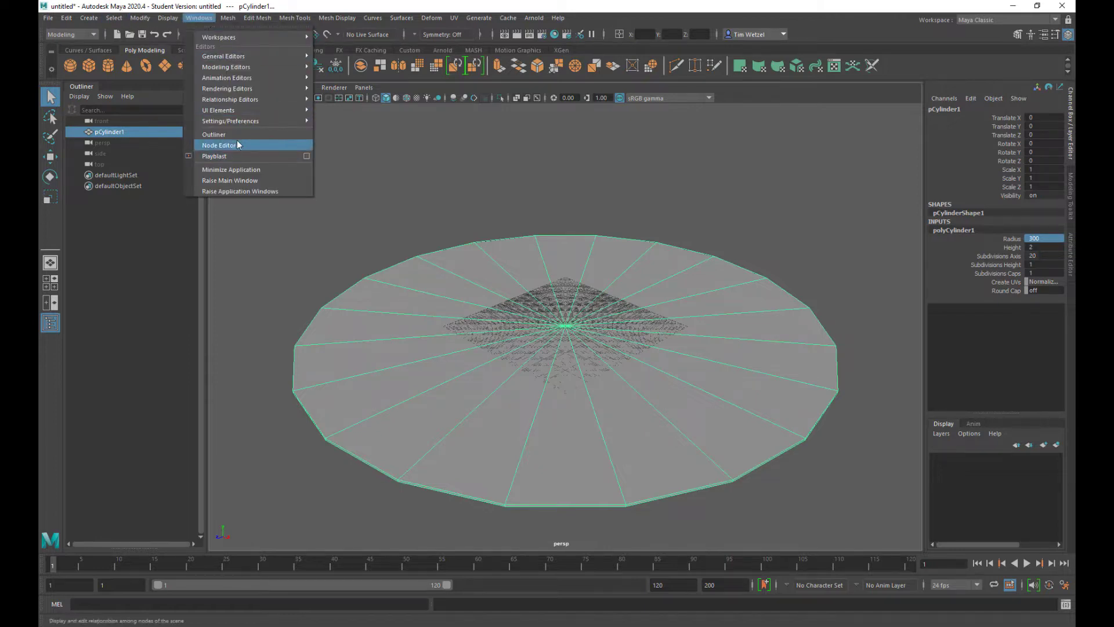
pyautogui.moveTo(234, 121)
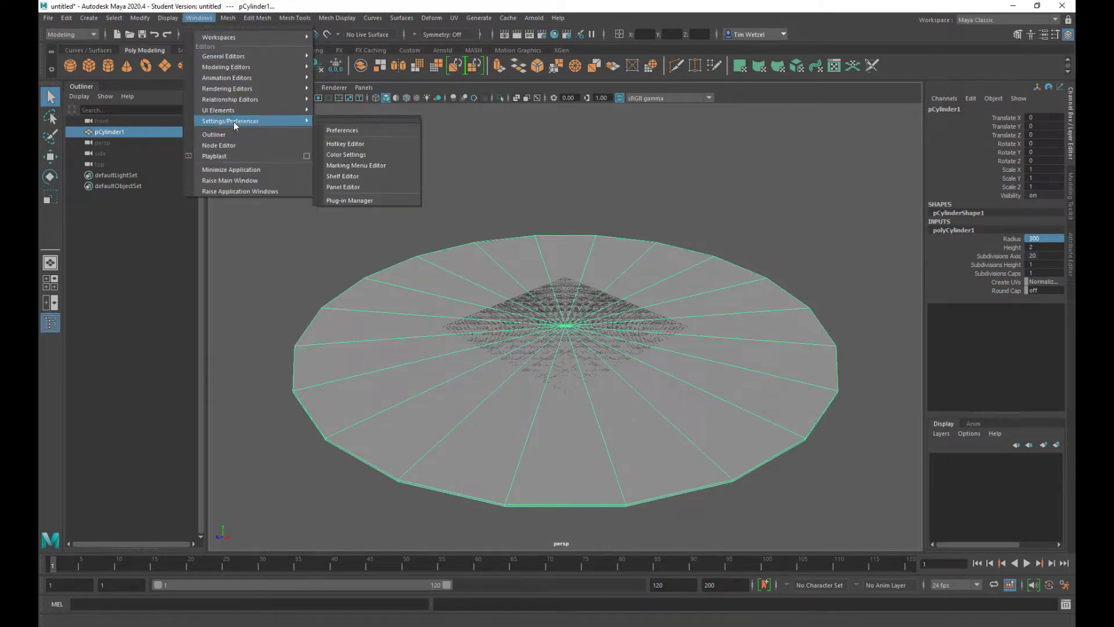
pyautogui.click(357, 132)
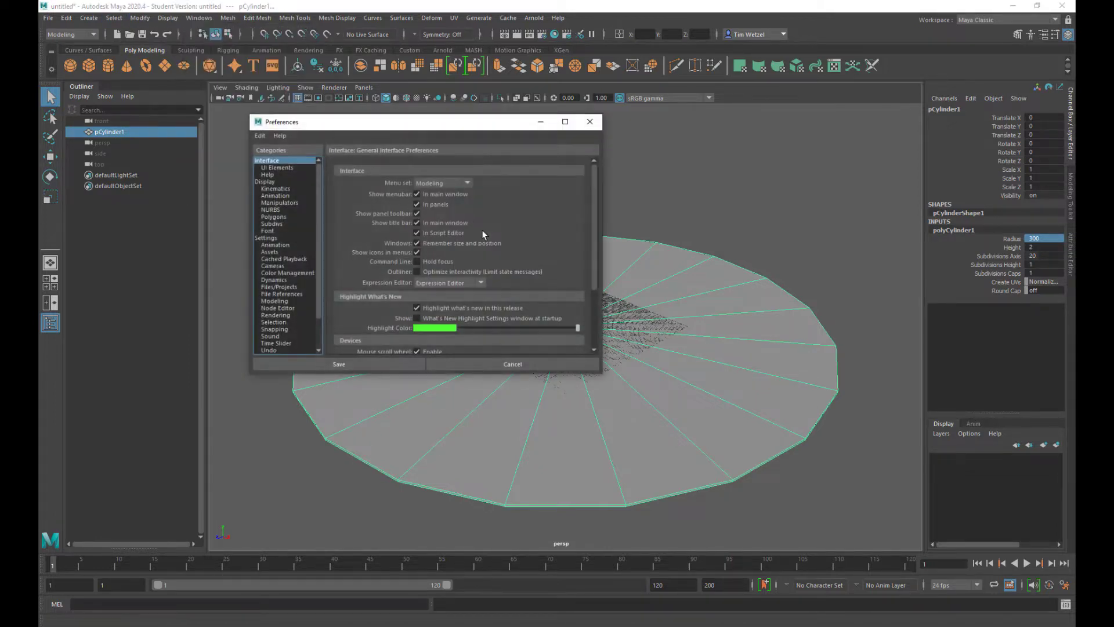
pyautogui.click(265, 238)
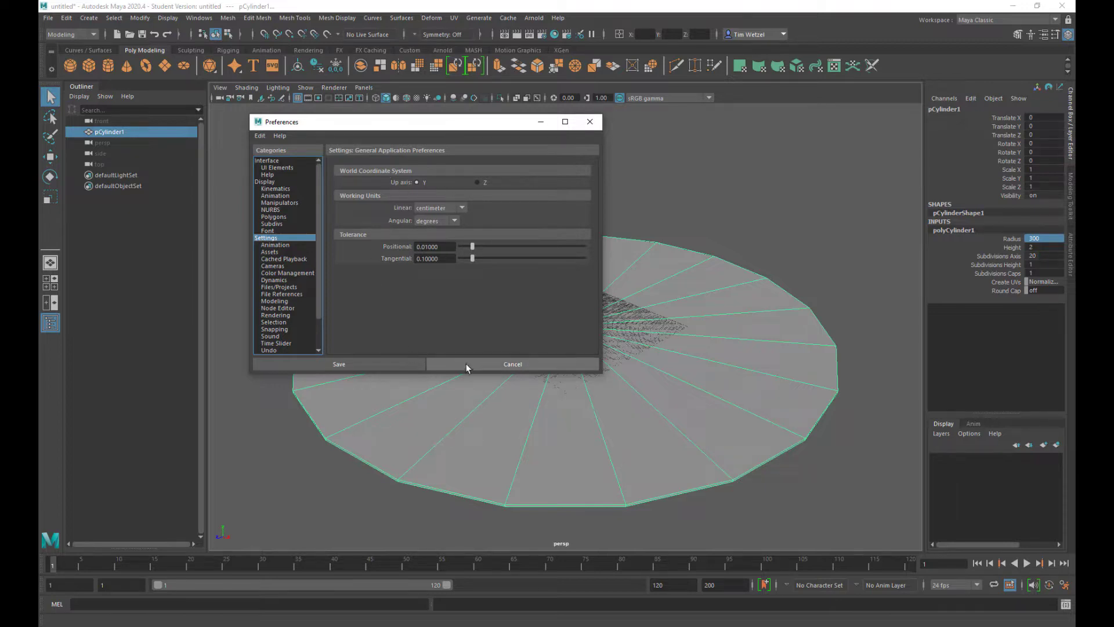
pyautogui.click(490, 364)
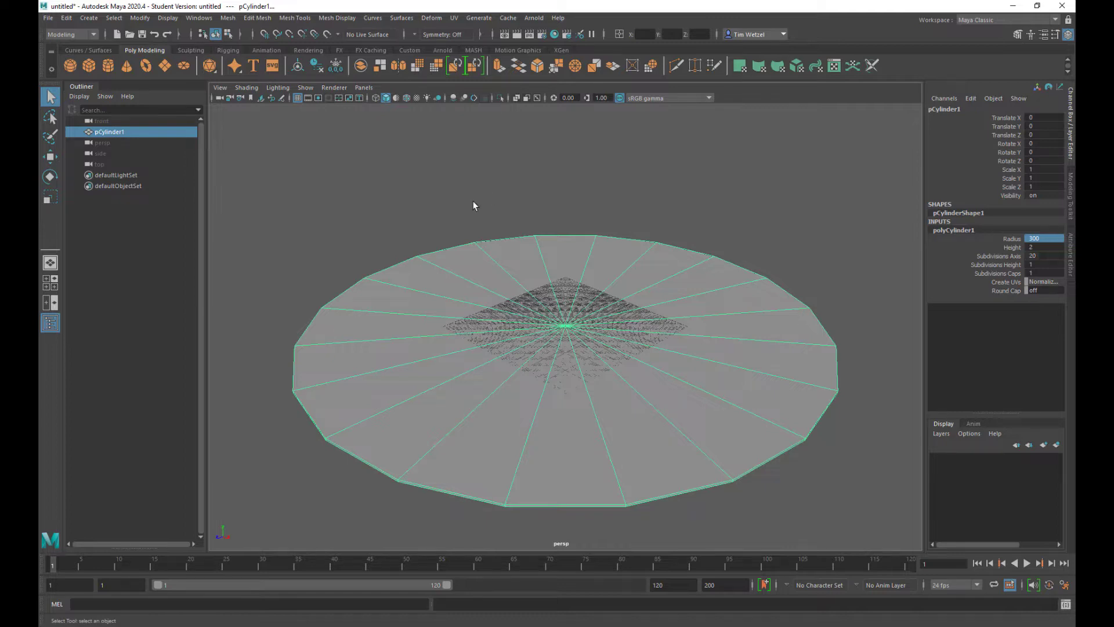
# Set the viewport grid's length and width to 6000 units in the Grid Options.
pyautogui.rightClick(296, 99)
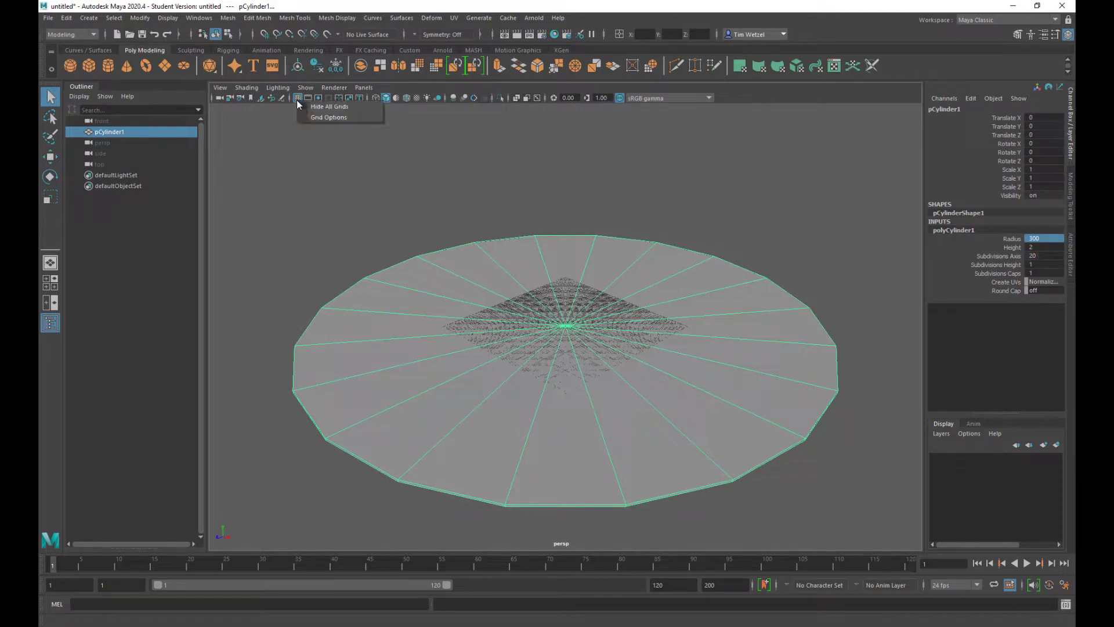
pyautogui.click(323, 118)
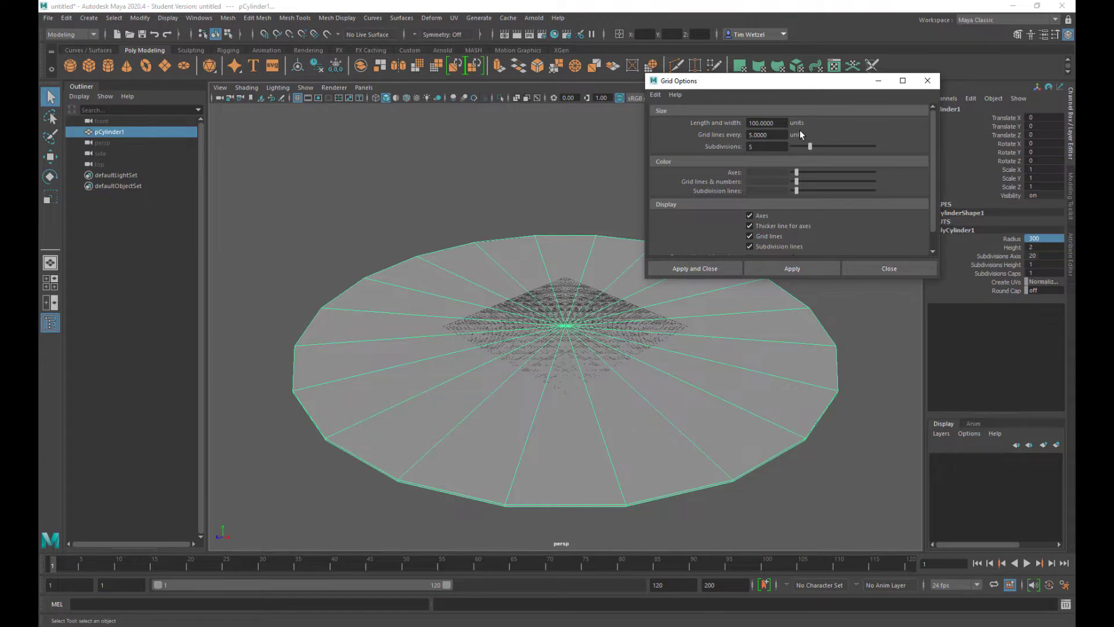
pyautogui.click(751, 123)
pyautogui.write('60')
pyautogui.click(795, 267)
pyautogui.scroll(-3, 563, 314)
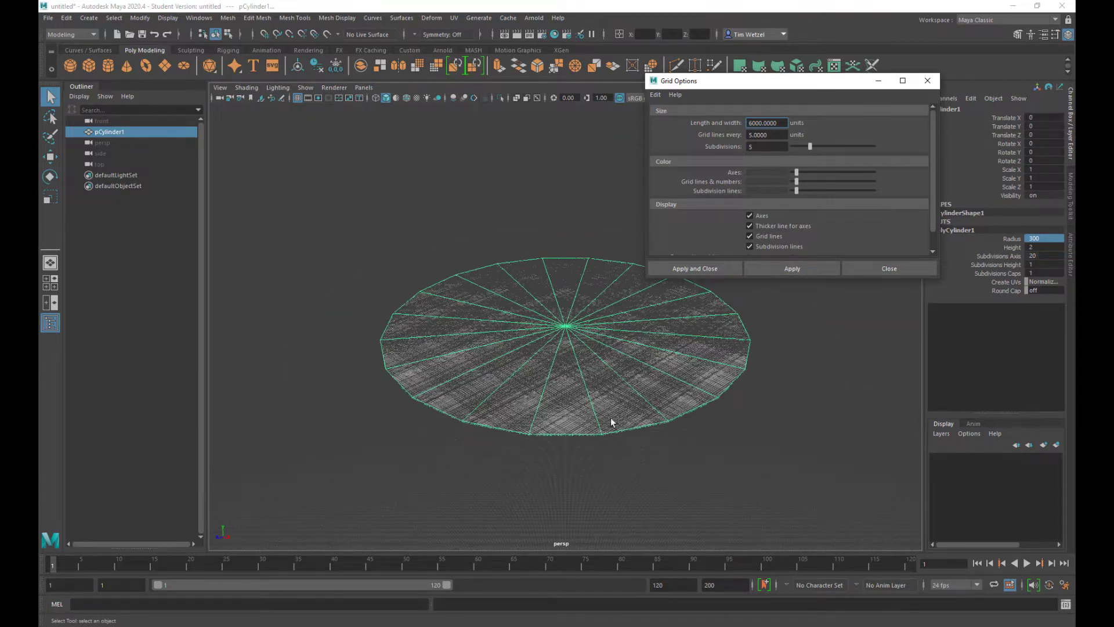
pyautogui.scroll(3, 620, 400)
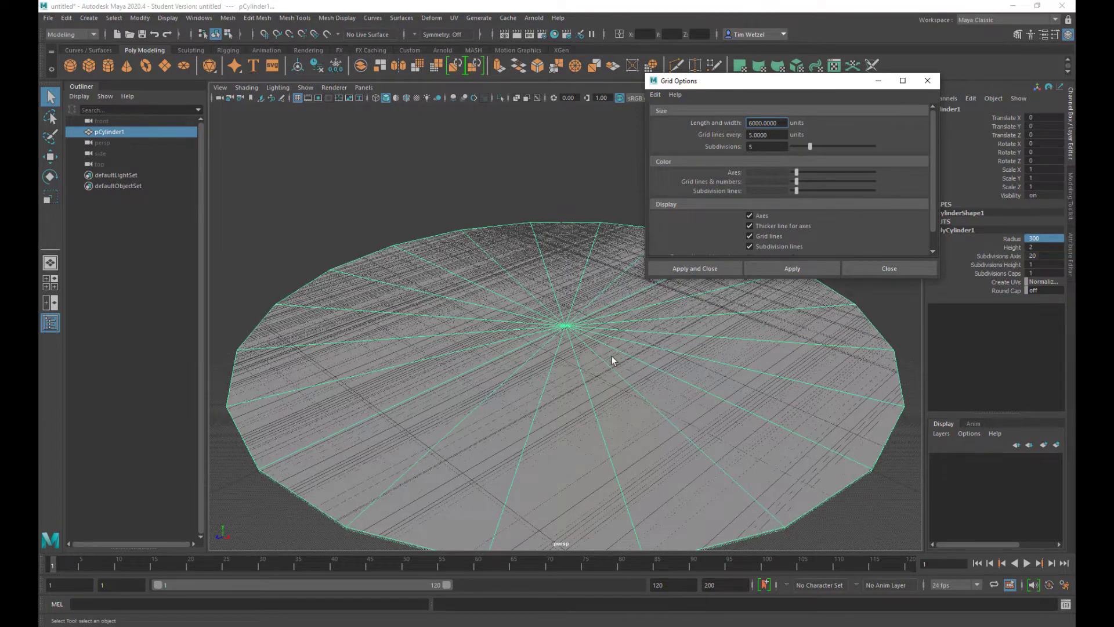
# Set the grid line spacing to every 600 units and apply it.
pyautogui.press('Tab')
pyautogui.write('600')
pyautogui.click(796, 268)
pyautogui.scroll(-3, 567, 343)
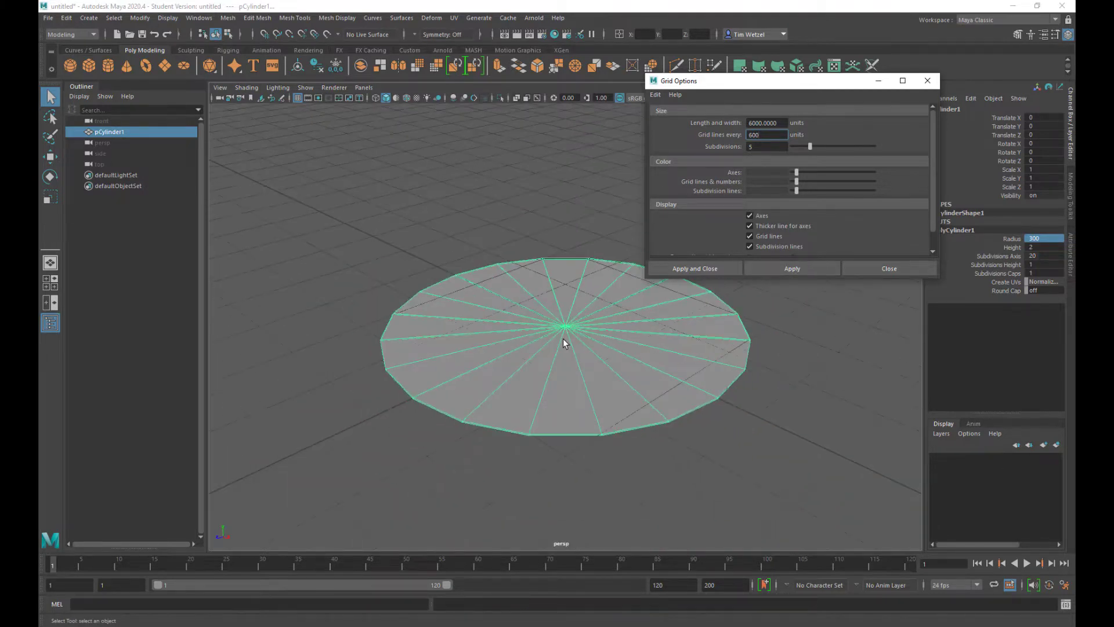
pyautogui.scroll(-3, 520, 383)
pyautogui.scroll(3, 520, 383)
pyautogui.scroll(2, 520, 388)
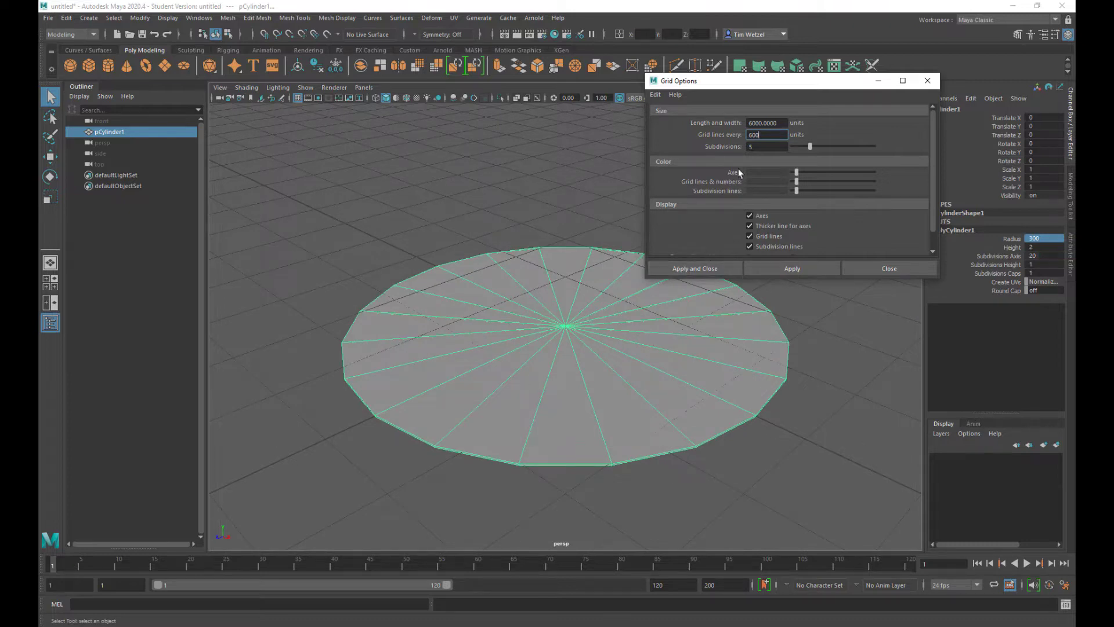
# Set the grid subdivisions to 6, apply the change and close the Grid Options.
pyautogui.press('Tab')
pyautogui.click(790, 269)
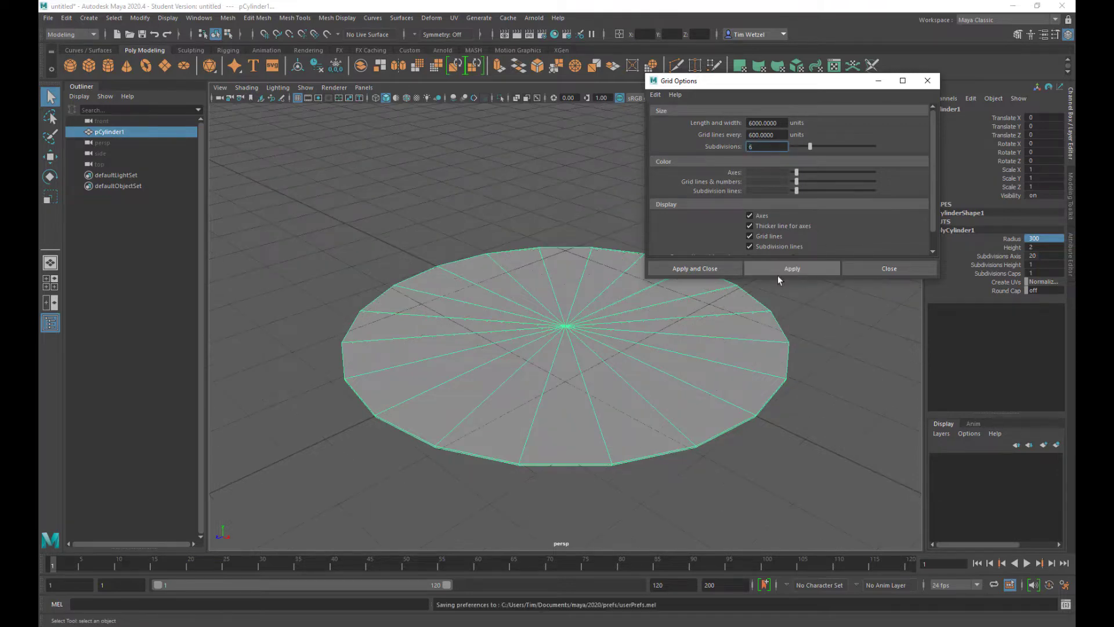
pyautogui.scroll(-2, 569, 385)
pyautogui.keyDown('alt'); pyautogui.moveTo(548, 385); pyautogui.dragTo(598, 390); pyautogui.keyUp('alt')
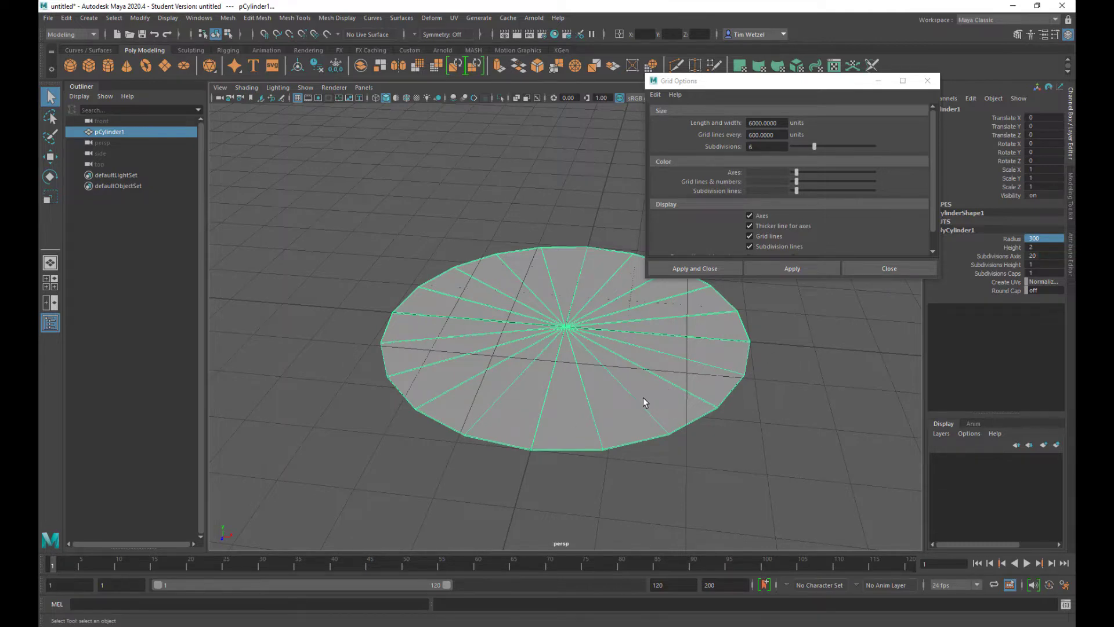
pyautogui.keyDown('alt'); pyautogui.moveTo(643, 399); pyautogui.dragTo(576, 400); pyautogui.keyUp('alt')
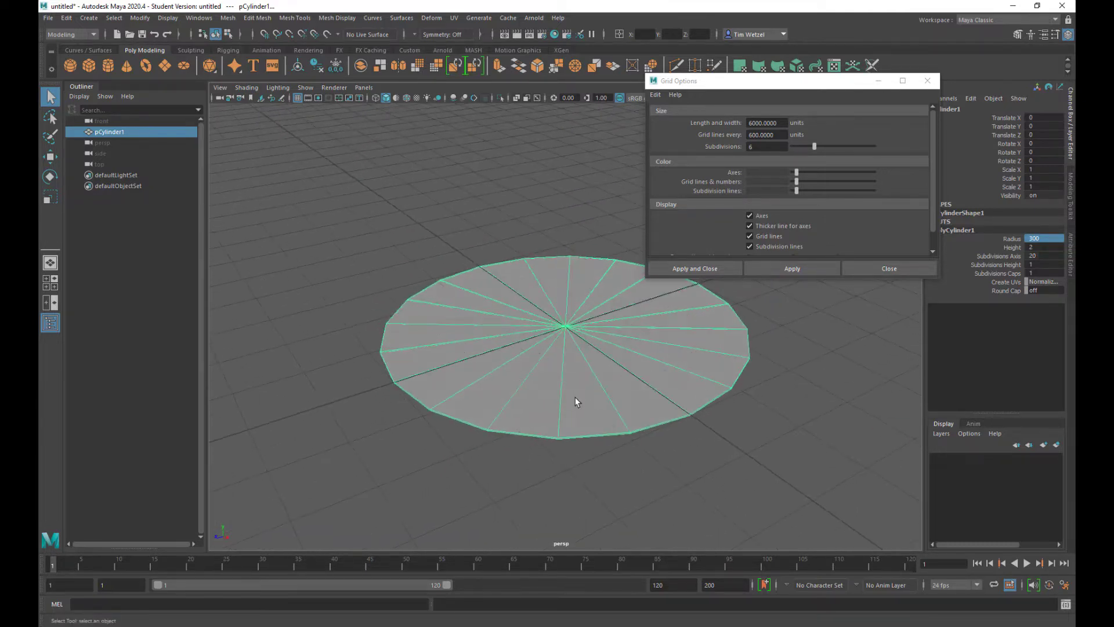
pyautogui.click(808, 271)
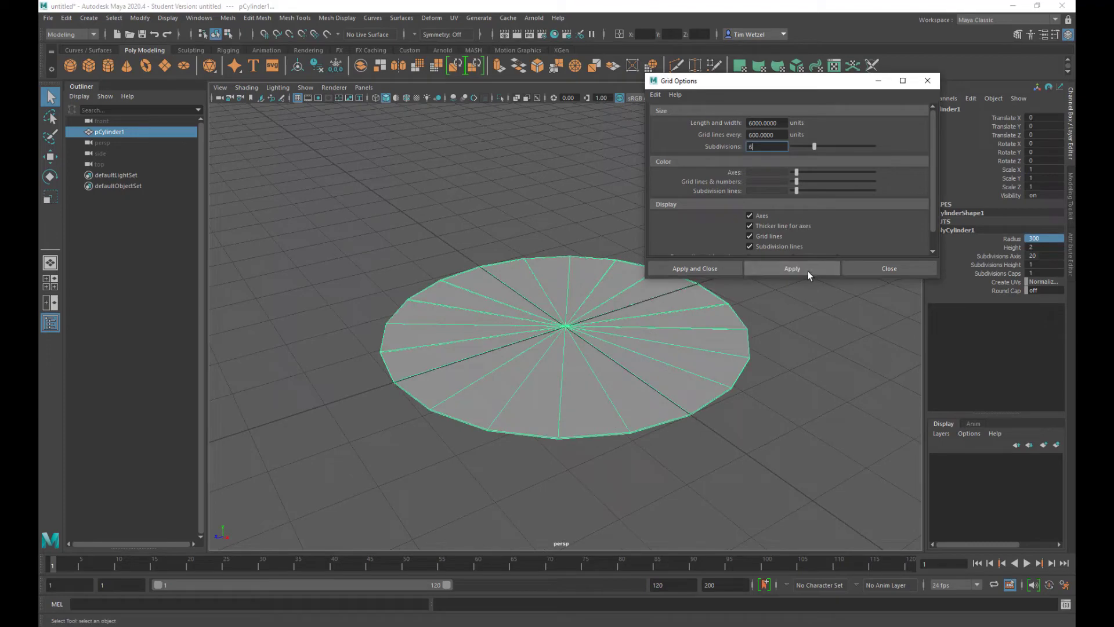
pyautogui.click(886, 273)
pyautogui.keyDown('alt'); pyautogui.moveTo(715, 346); pyautogui.dragTo(698, 356); pyautogui.keyUp('alt')
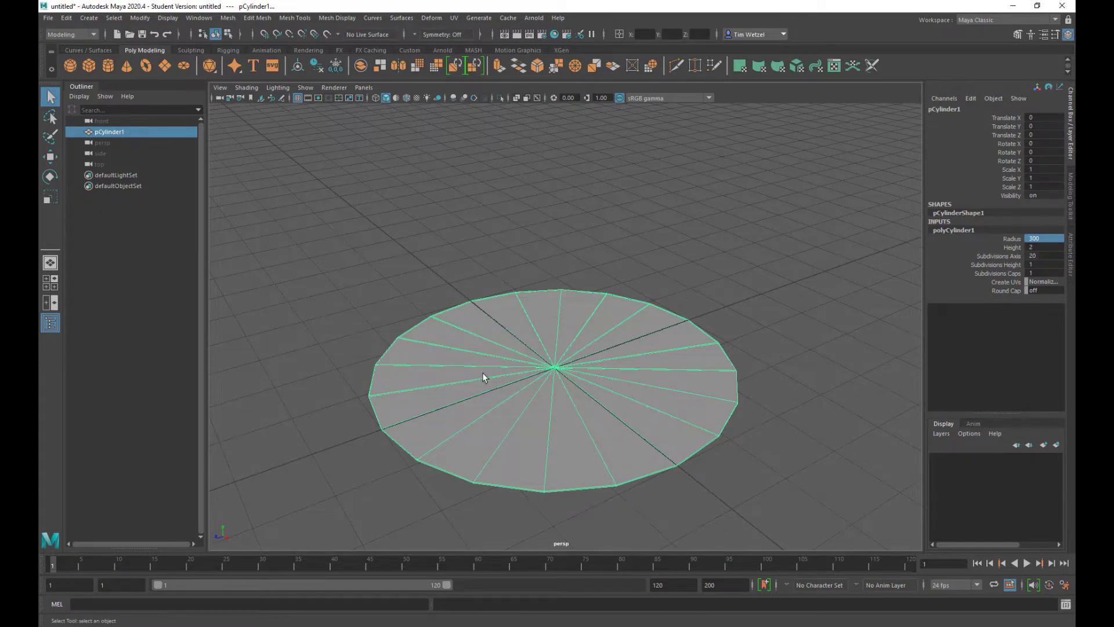
# Set the cylinder's height to 600.
pyautogui.doubleClick(1041, 247)
pyautogui.write('600')
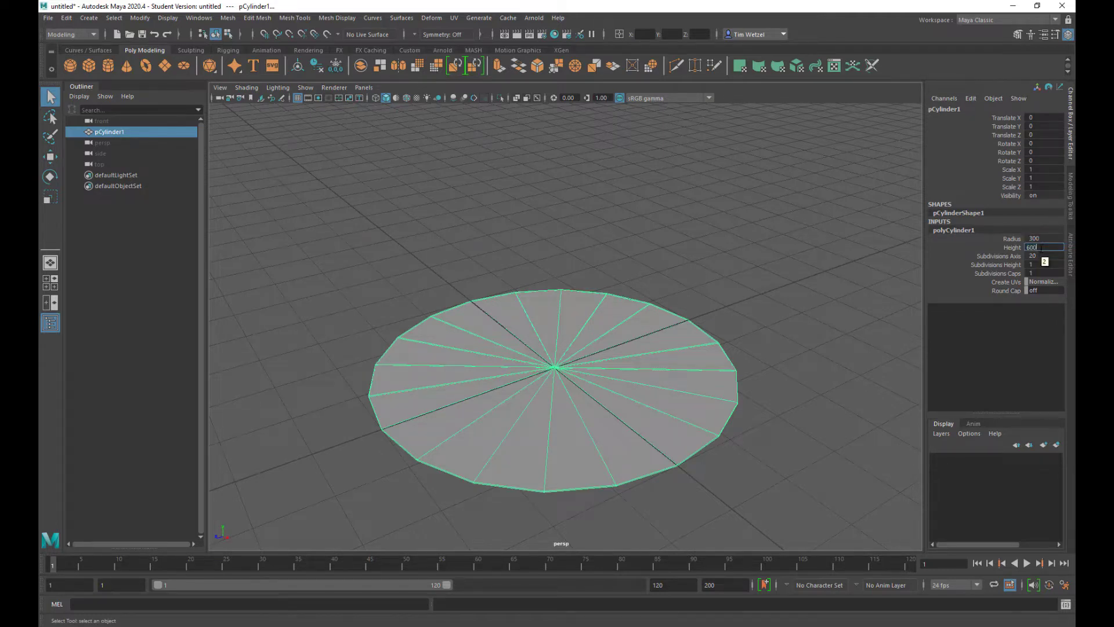
pyautogui.press('Return')
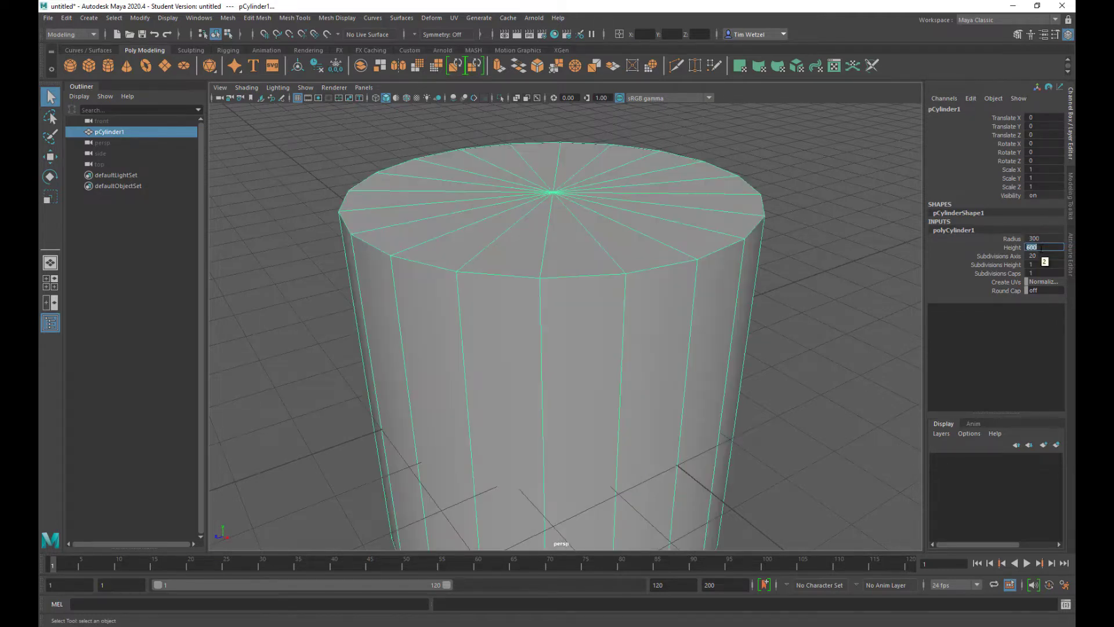
# Lay the cylinder on its side by setting its X rotation to 90.
pyautogui.doubleClick(1041, 152)
pyautogui.write('90')
pyautogui.press('BackSpace')
pyautogui.doubleClick(1042, 143)
pyautogui.write('90')
pyautogui.press('Return')
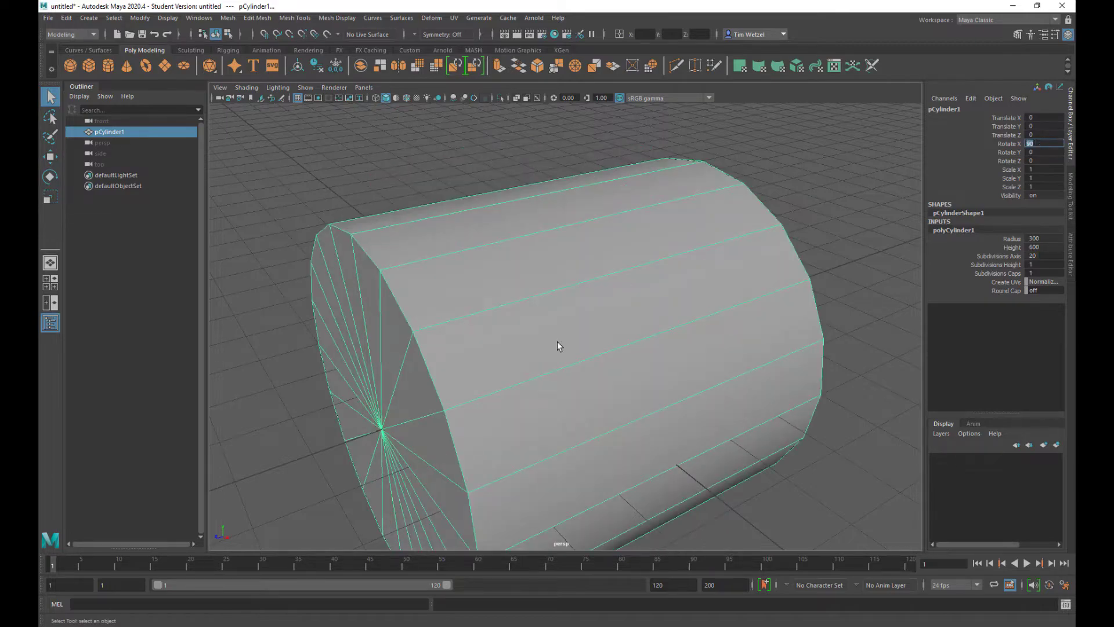
pyautogui.scroll(-5, 552, 349)
pyautogui.keyDown('alt'); pyautogui.moveTo(540, 350); pyautogui.dragTo(600, 394); pyautogui.keyUp('alt')
pyautogui.scroll(-4, 514, 352)
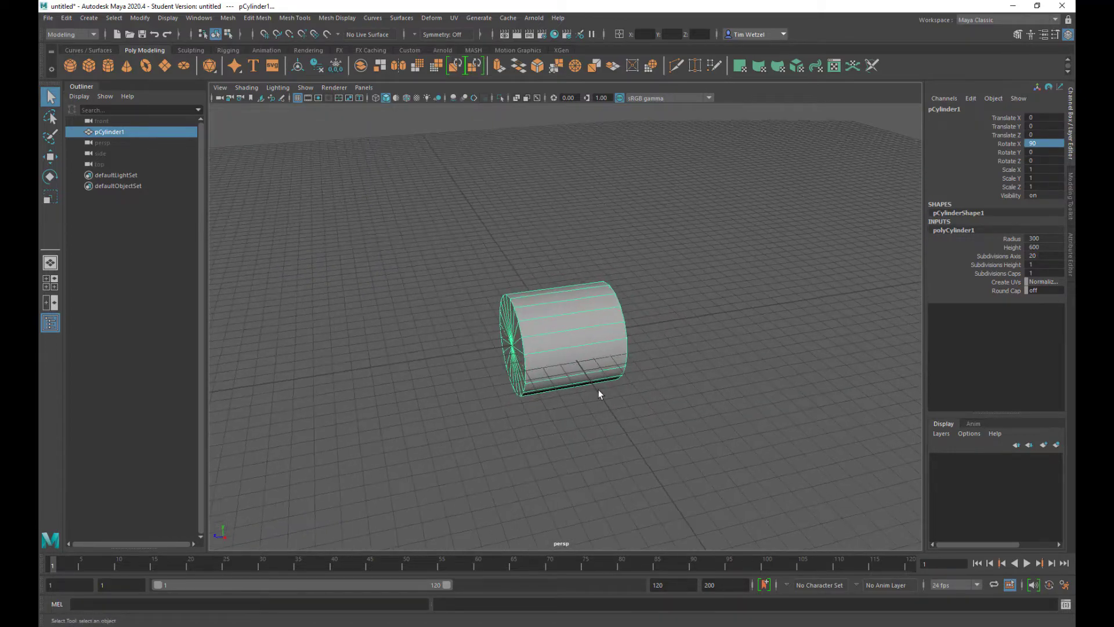
# Lengthen the cylinder by setting its height to 1800.
pyautogui.click(1050, 247)
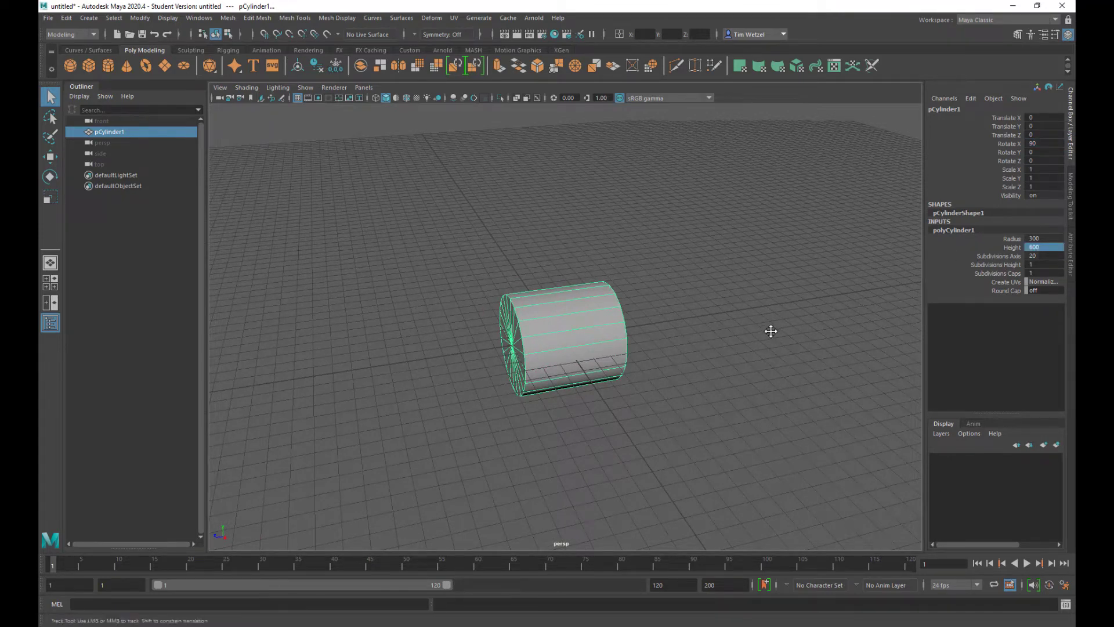
pyautogui.keyDown('alt'); pyautogui.moveTo(771, 330); pyautogui.dragTo(759, 343, button='middle'); pyautogui.keyUp('alt')
pyautogui.keyDown('alt'); pyautogui.moveTo(732, 347); pyautogui.dragTo(741, 348); pyautogui.keyUp('alt')
pyautogui.doubleClick(1039, 247)
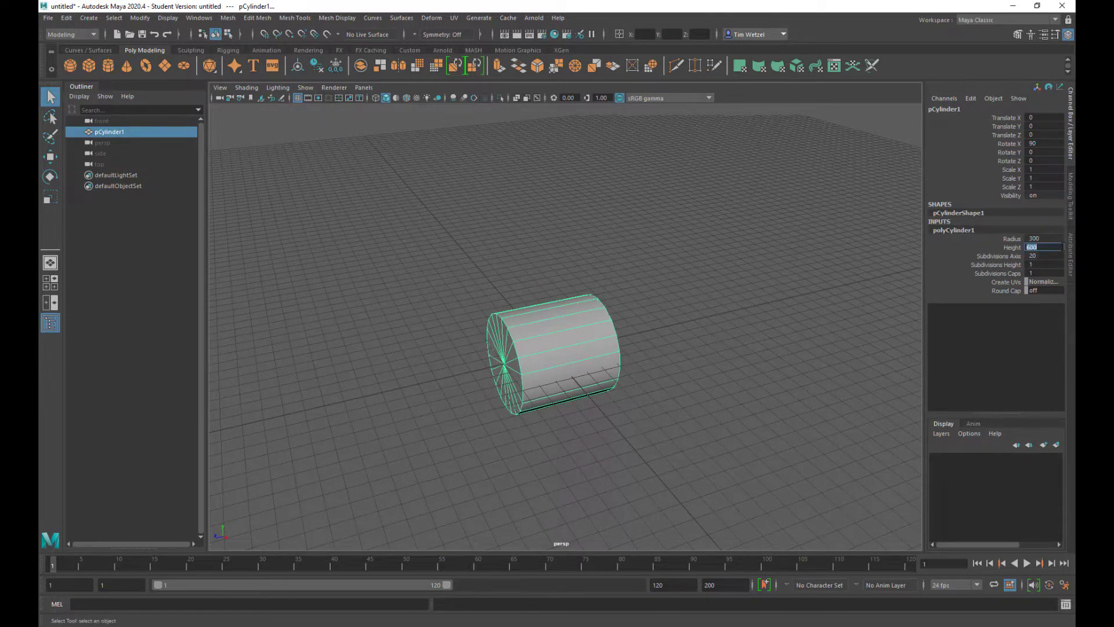
pyautogui.write('18')
pyautogui.press('Return')
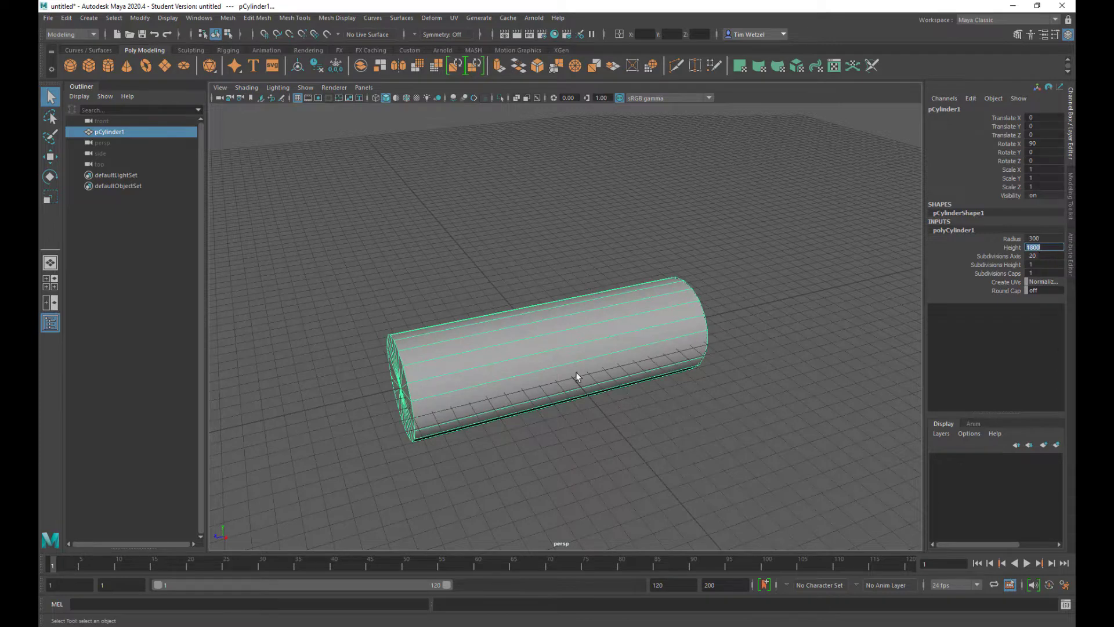
# Move the cylinder along the Z axis to about 855, clearing space beside it near the grid's centre.
pyautogui.keyDown('alt'); pyautogui.moveTo(578, 379); pyautogui.dragTo(527, 431); pyautogui.keyUp('alt')
pyautogui.press('w')
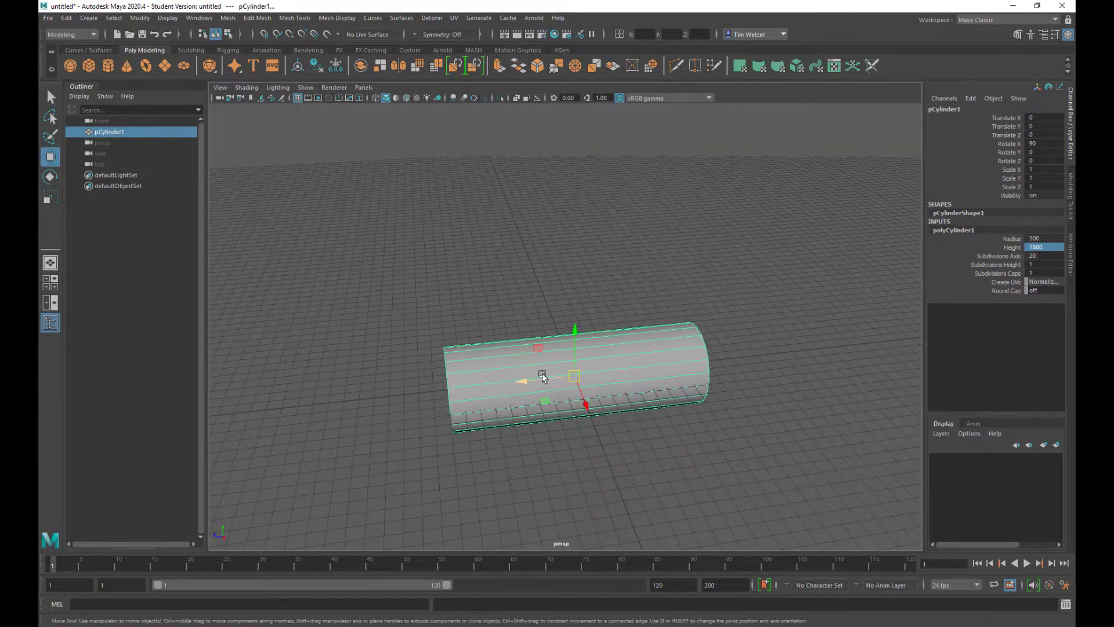
pyautogui.moveTo(538, 374); pyautogui.dragTo(458, 377)
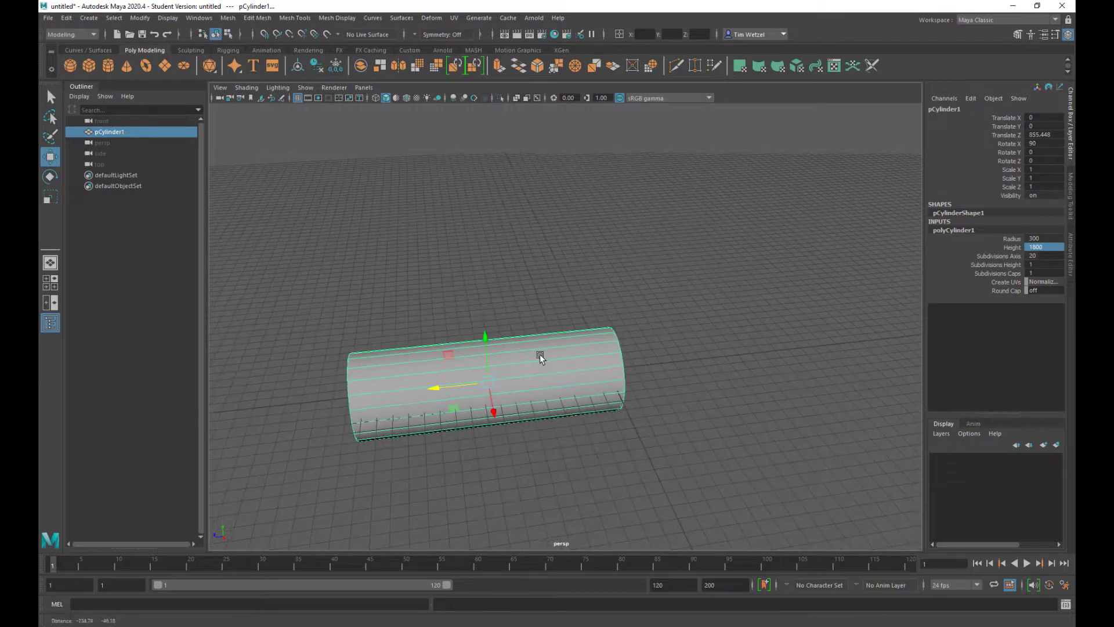
pyautogui.click(108, 66)
pyautogui.keyDown('alt'); pyautogui.moveTo(766, 480); pyautogui.dragTo(589, 378); pyautogui.keyUp('alt')
pyautogui.keyDown('alt'); pyautogui.moveTo(554, 450); pyautogui.dragTo(639, 493); pyautogui.keyUp('alt')
pyautogui.click(958, 230)
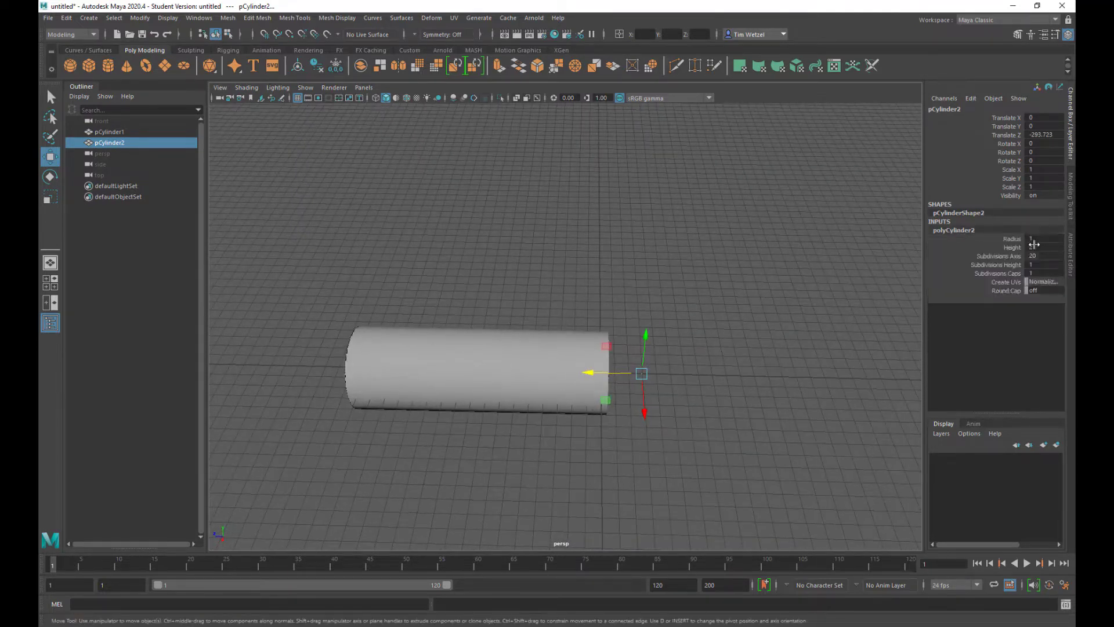
pyautogui.press('Delete')
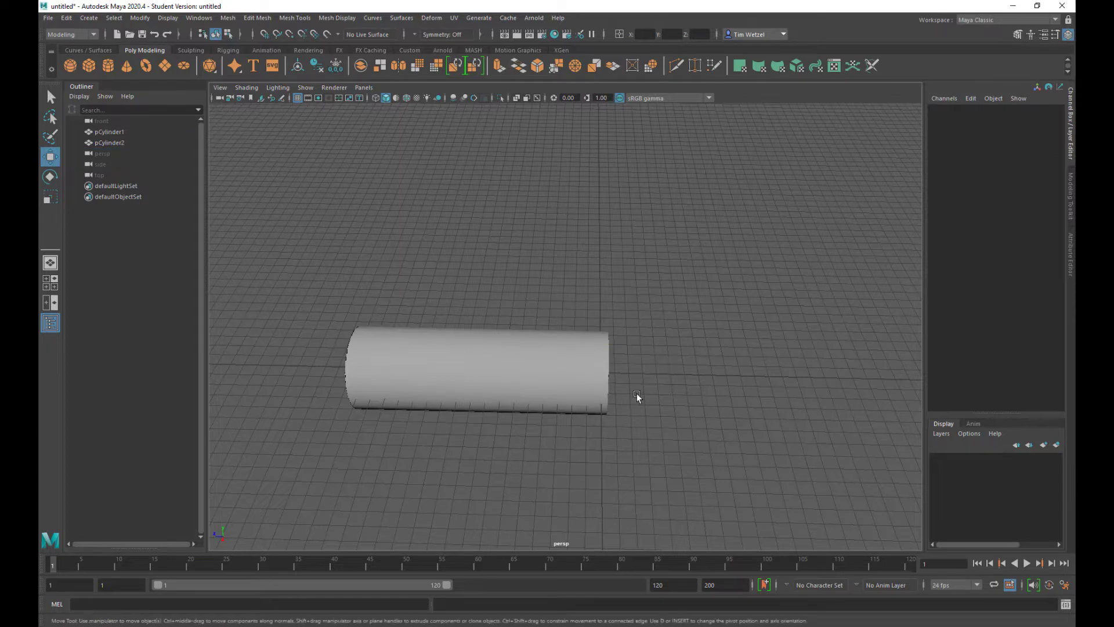
pyautogui.hotkey('ctrl', 'z')
pyautogui.press('Delete')
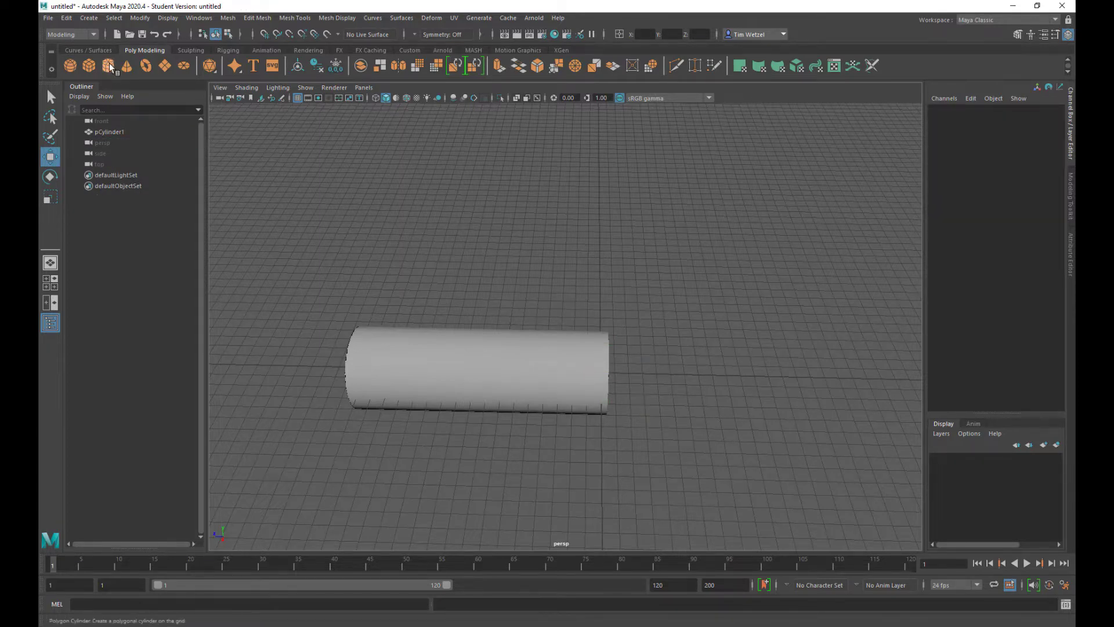
# Open the creation options for a new polygon cylinder and set its radius to 300 and height to 600.
pyautogui.click(88, 17)
pyautogui.moveTo(130, 60)
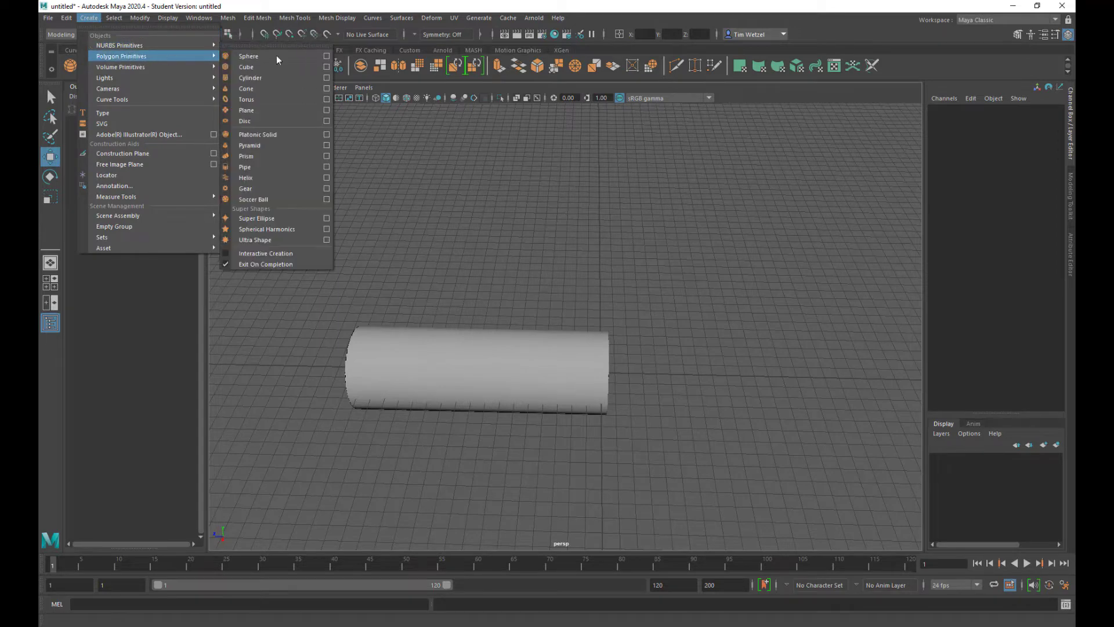
pyautogui.click(326, 78)
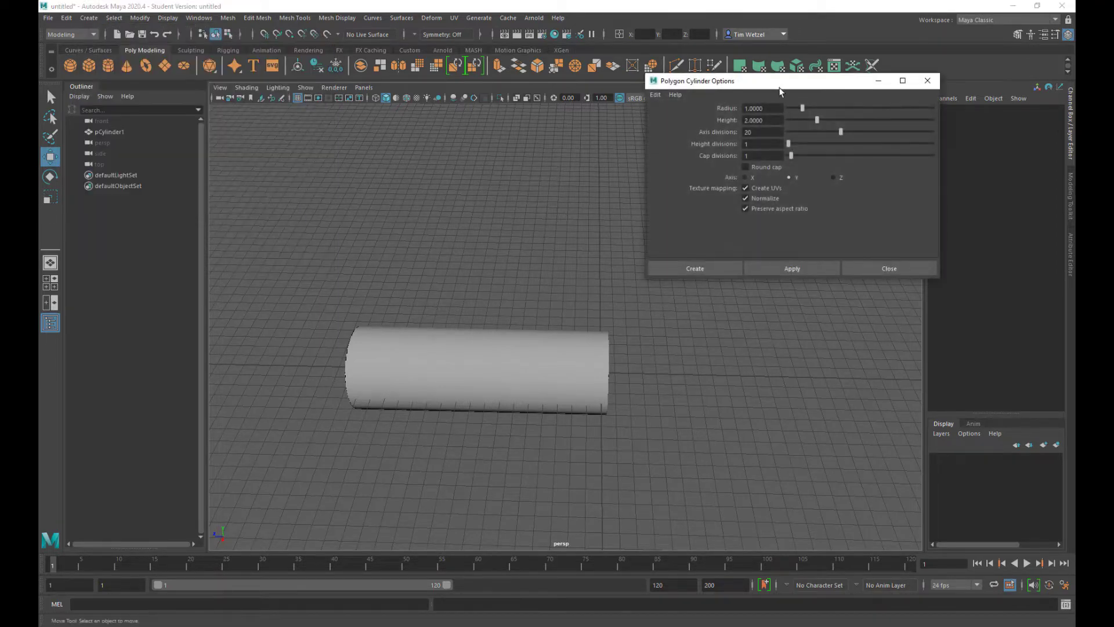
pyautogui.moveTo(780, 88); pyautogui.dragTo(766, 142)
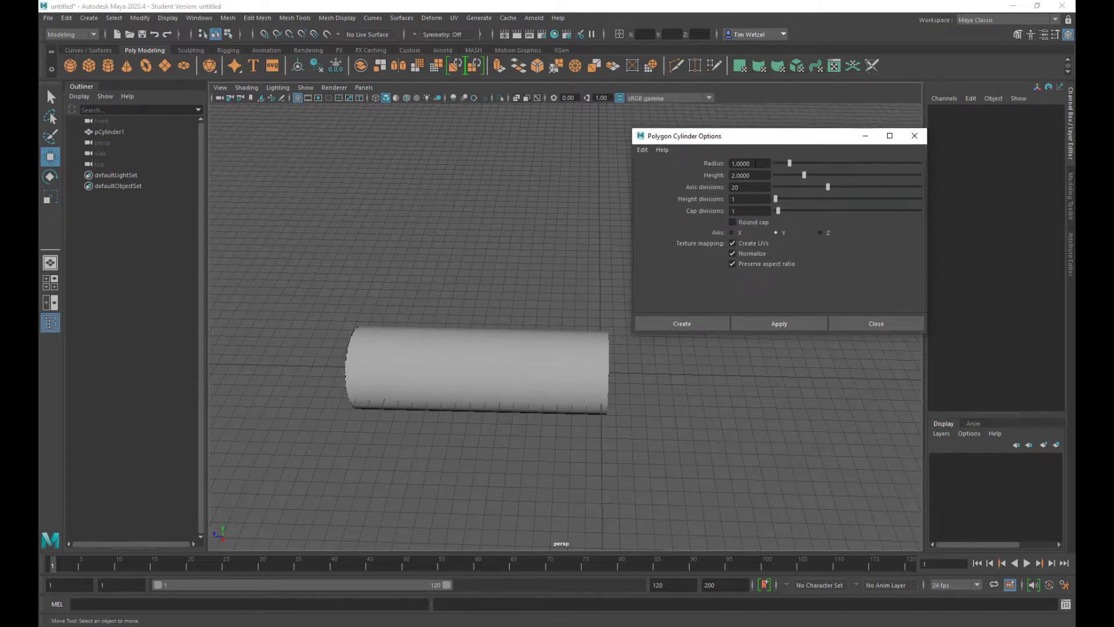
pyautogui.click(756, 163)
pyautogui.write('300')
pyautogui.press('Tab')
pyautogui.write('600')
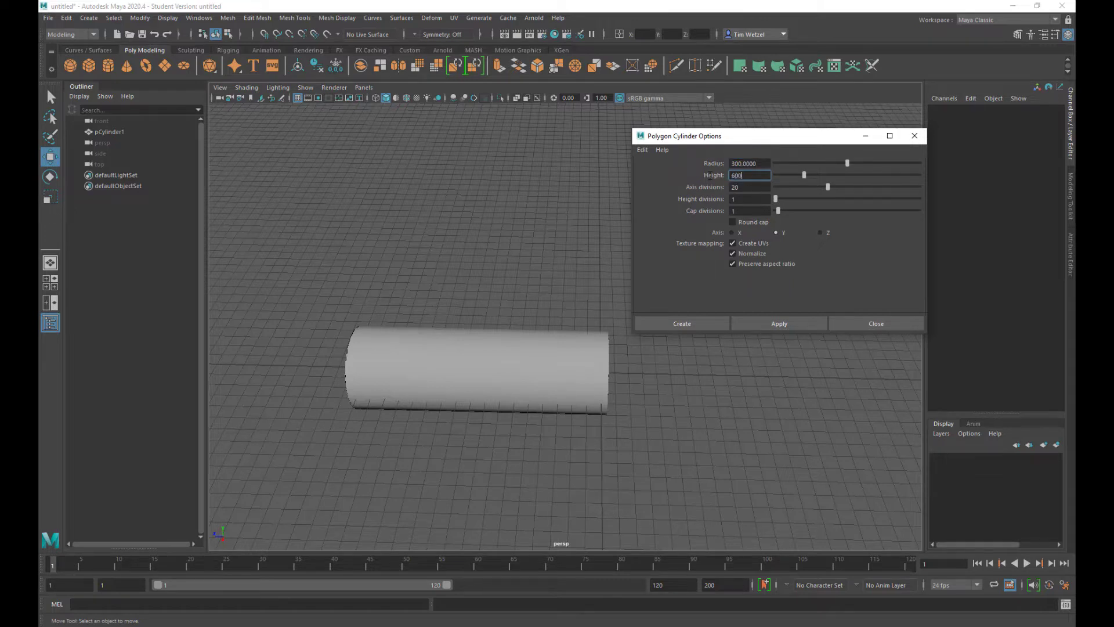